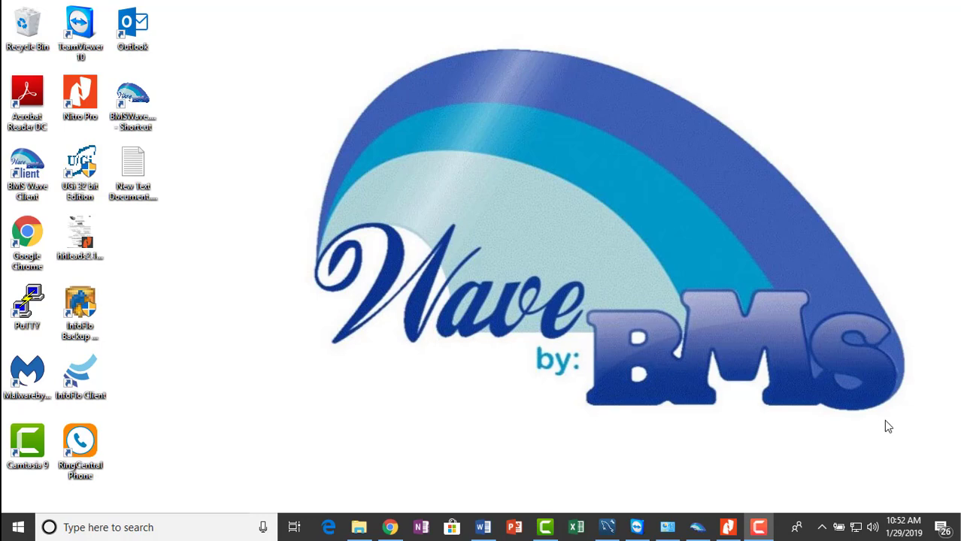
Switch to the BMS Wave application and sign in to a new customer invoice with the salesperson code.
{"action": "left_click", "coordinate": [697, 528]}
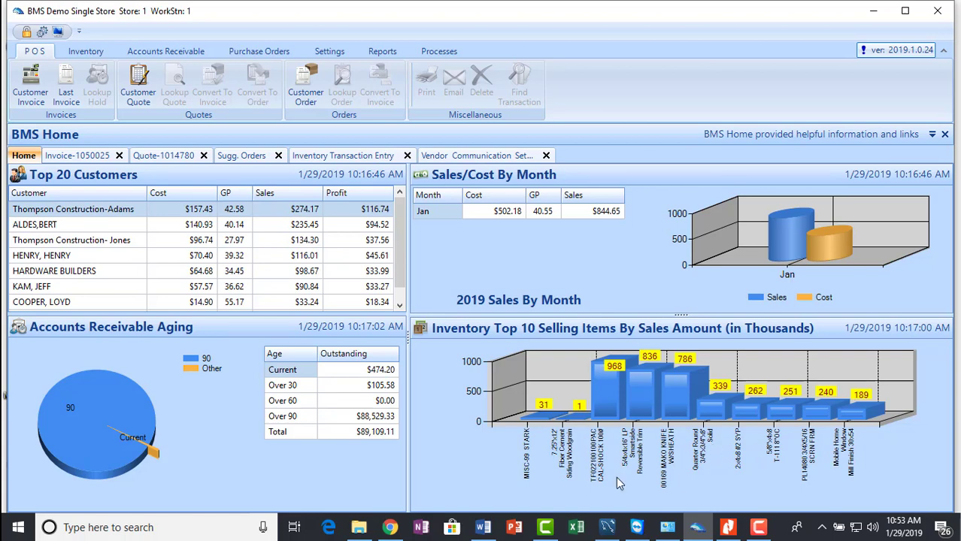
{"action": "left_click", "coordinate": [83, 155]}
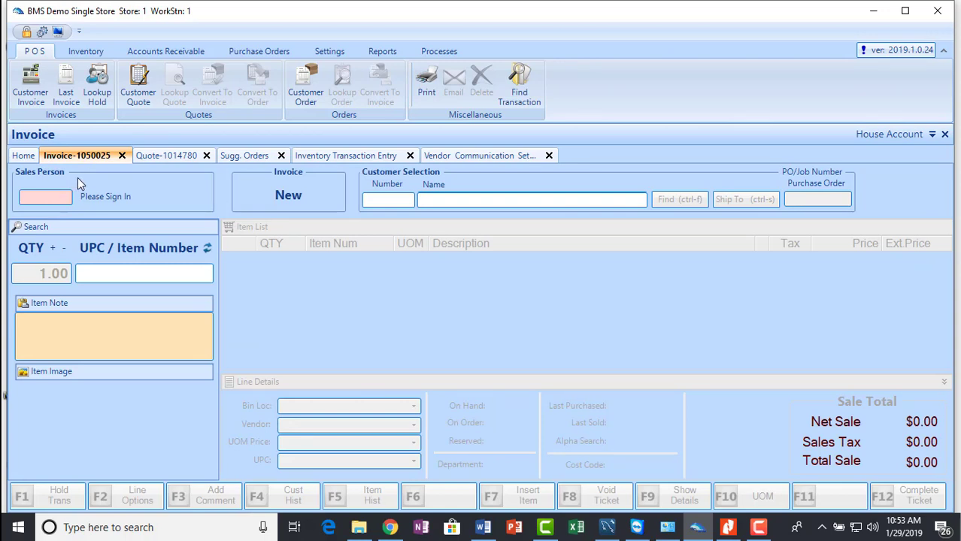
{"action": "type", "text": "1"}
{"action": "key", "text": "Return"}
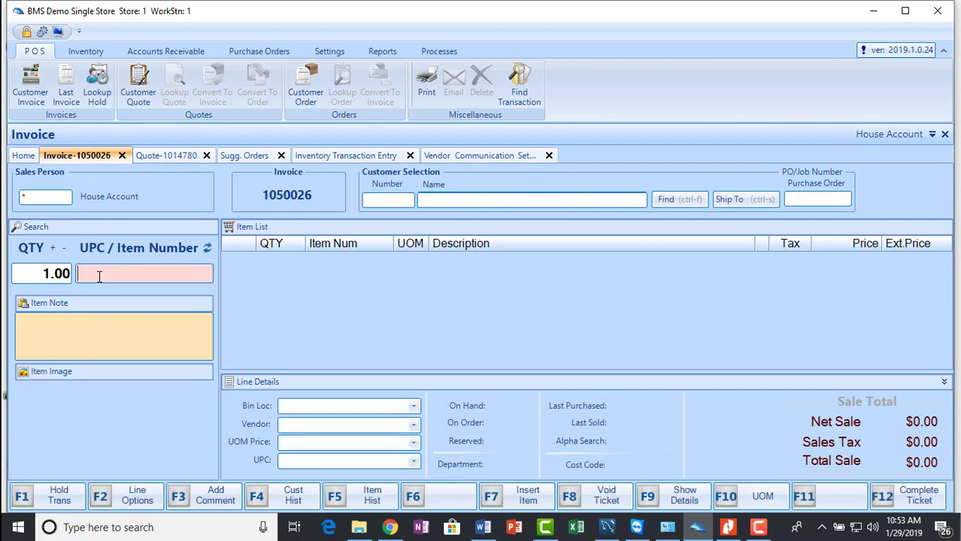
Add one unit of item 100 to the invoice and complete the sale with 1.00 tendered in cash, closing the receipt.
{"action": "type", "text": "100"}
{"action": "key", "text": "Return"}
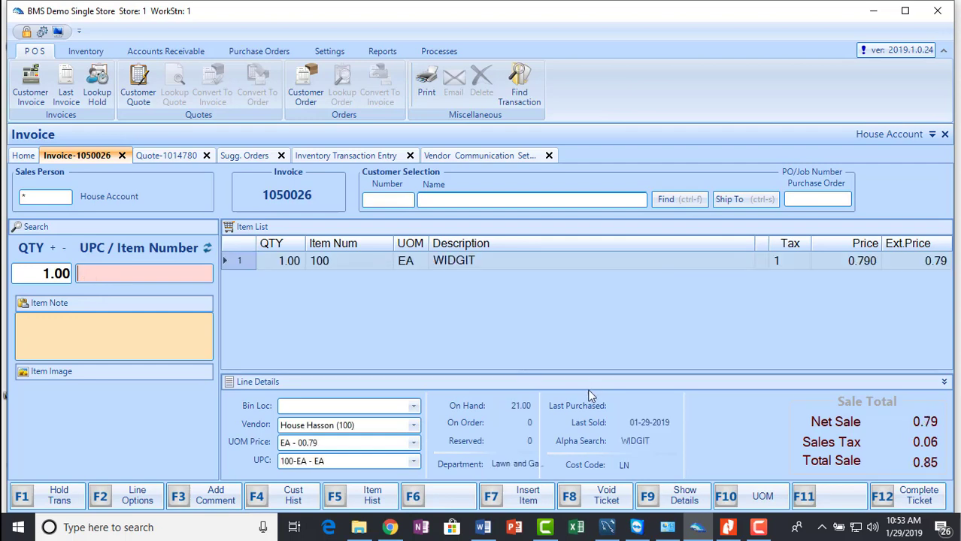
{"action": "left_click", "coordinate": [864, 496]}
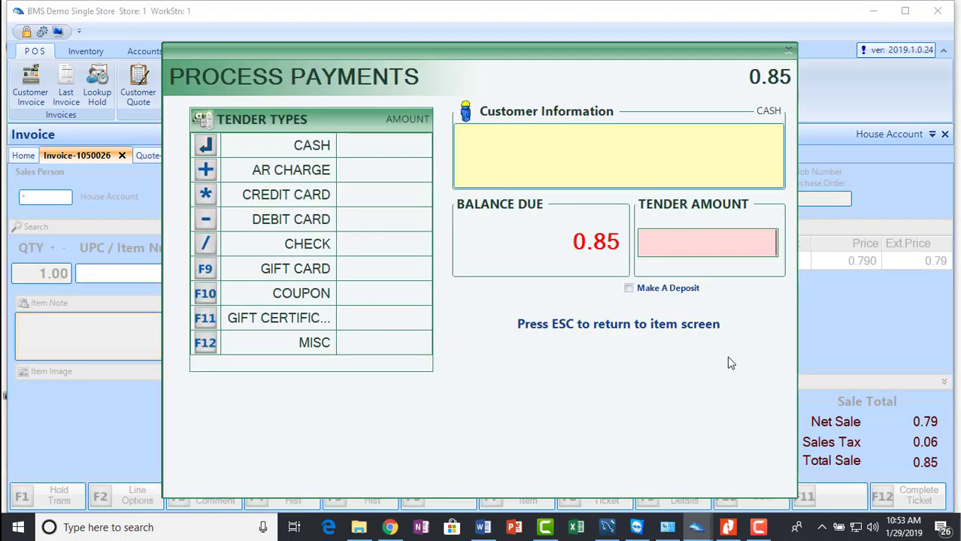
{"action": "type", "text": "1"}
{"action": "key", "text": "Return"}
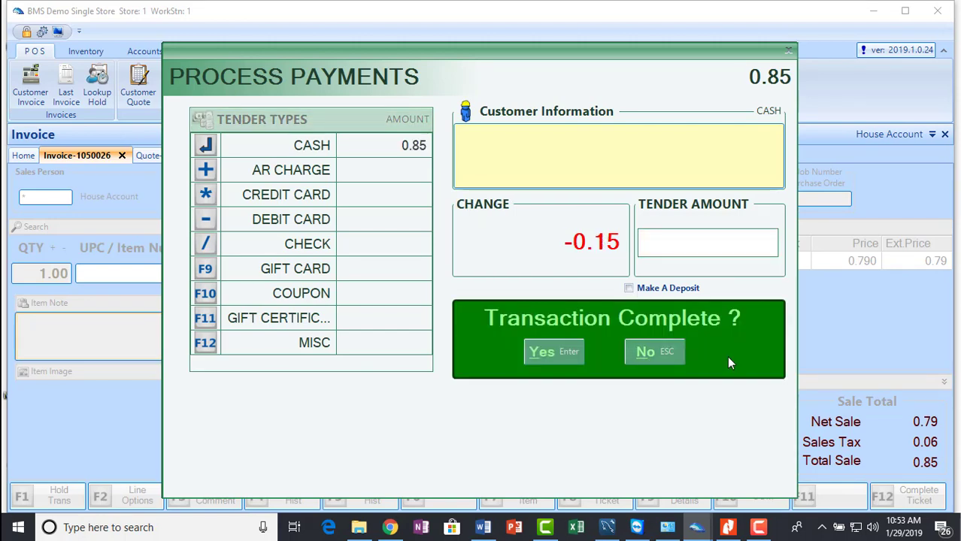
{"action": "key", "text": "Return"}
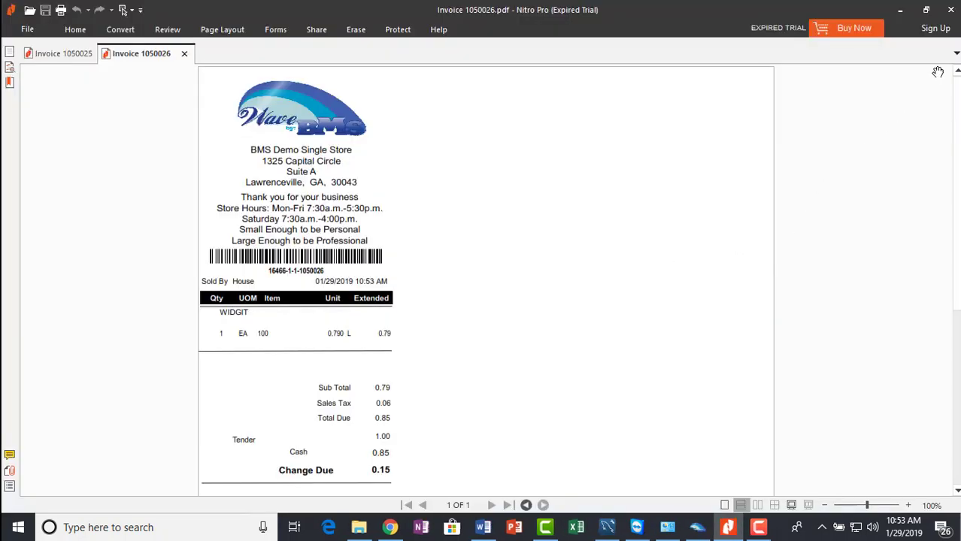
{"action": "left_click", "coordinate": [948, 10]}
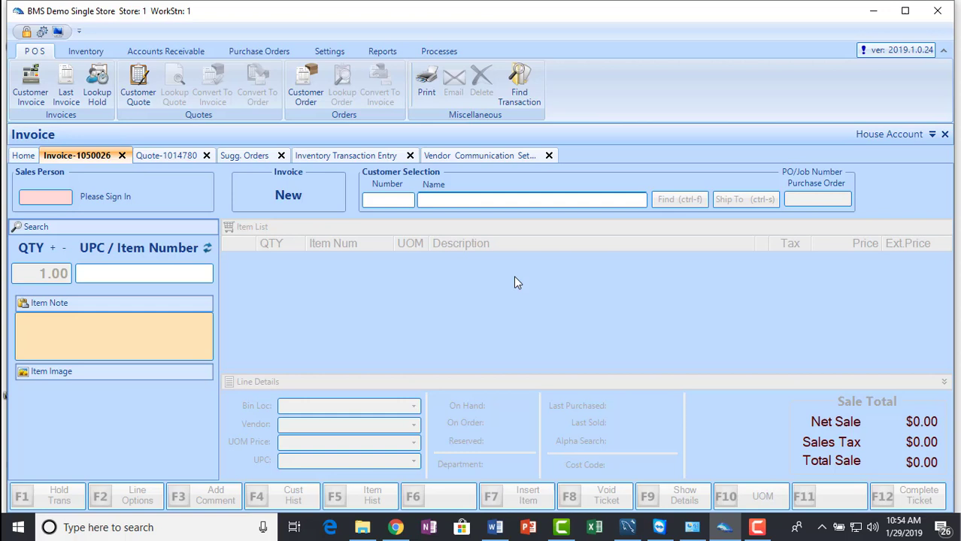
Look up the existing quote described as "house package" and open it, verifying its customer.
{"action": "left_click", "coordinate": [177, 154]}
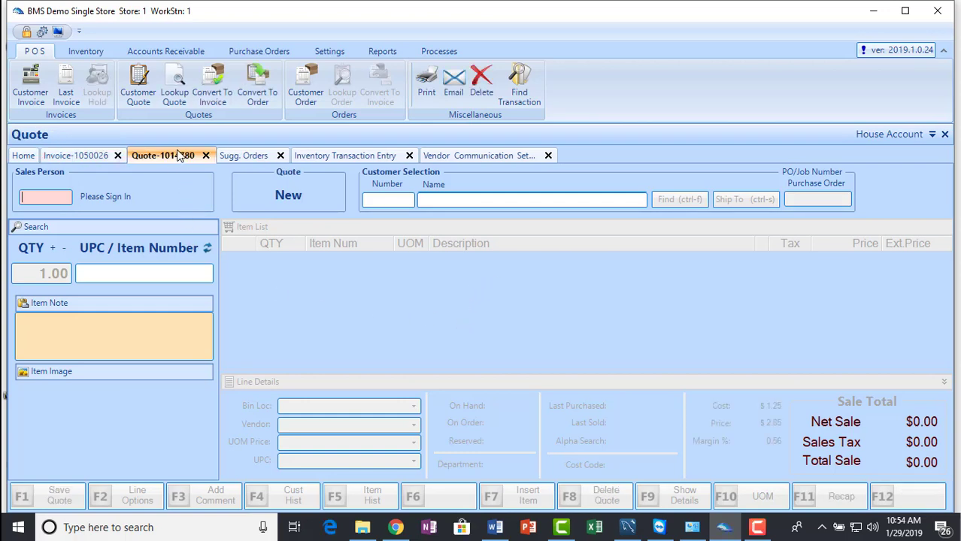
{"action": "left_click", "coordinate": [174, 92]}
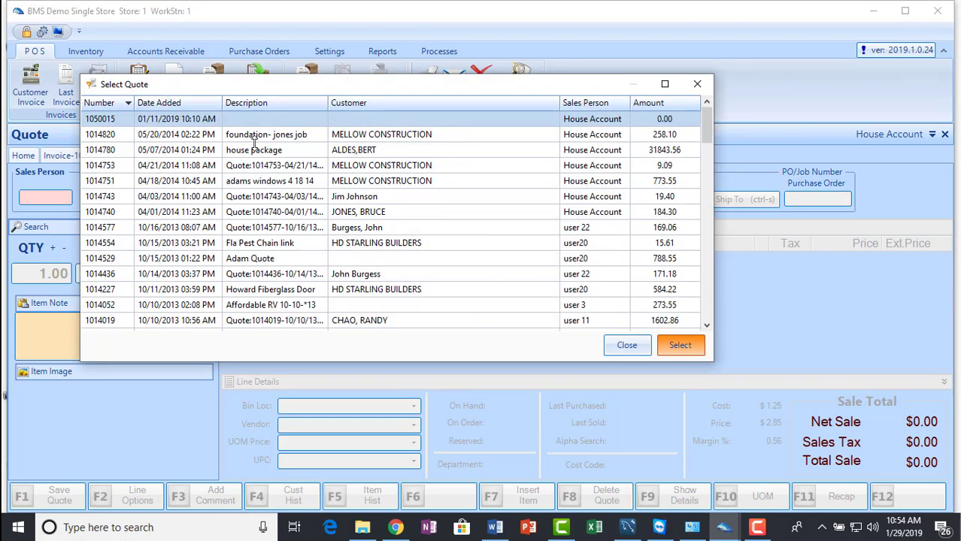
{"action": "mouse_move", "coordinate": [306, 171]}
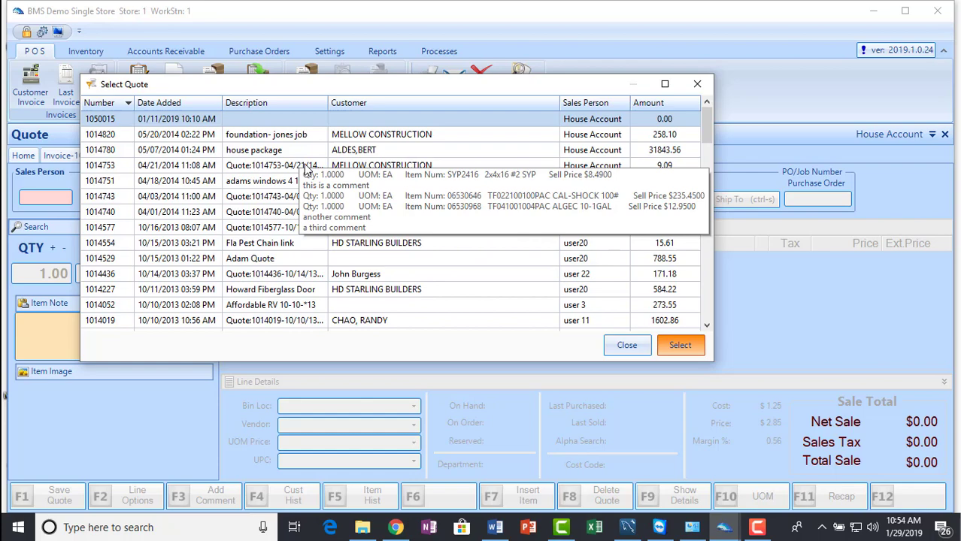
{"action": "left_click", "coordinate": [297, 151]}
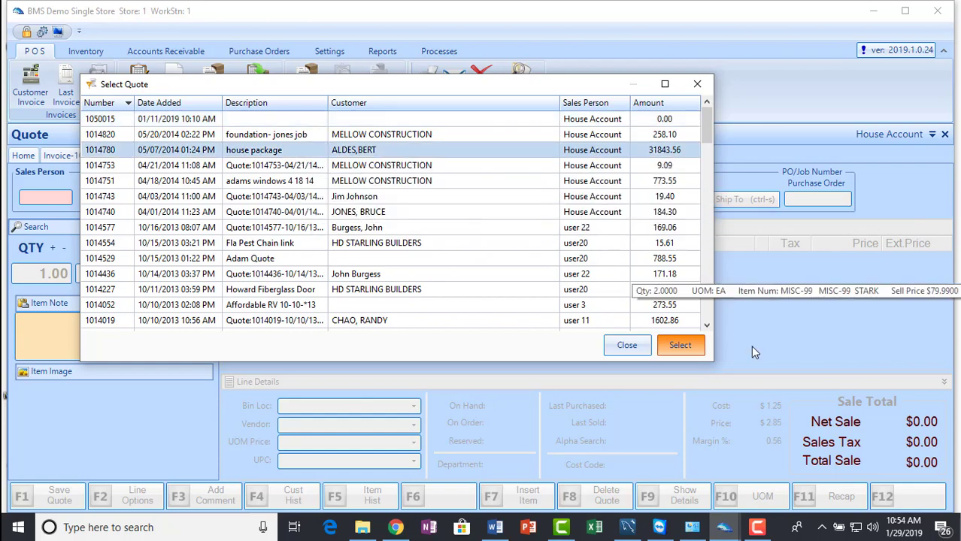
{"action": "left_click", "coordinate": [677, 345]}
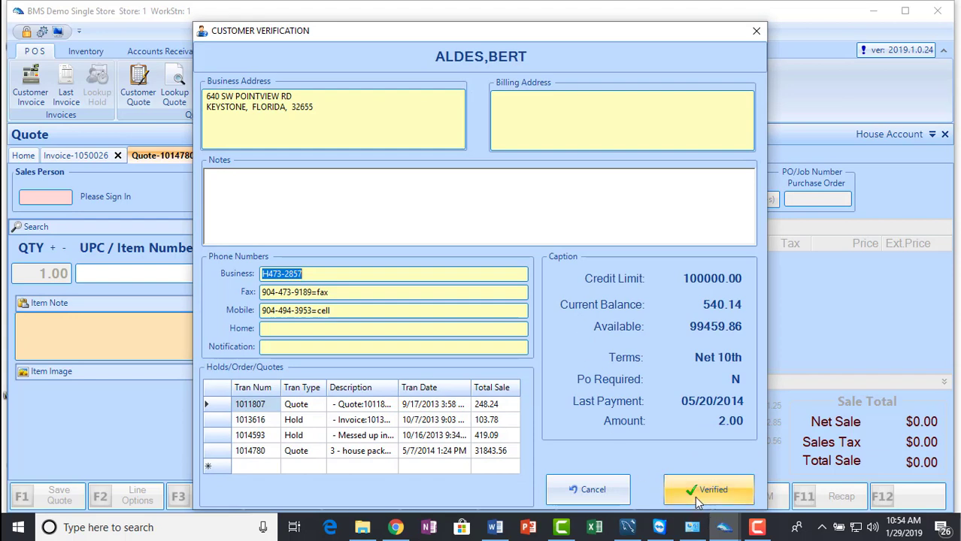
{"action": "left_click", "coordinate": [696, 490]}
{"action": "key", "text": "Escape"}
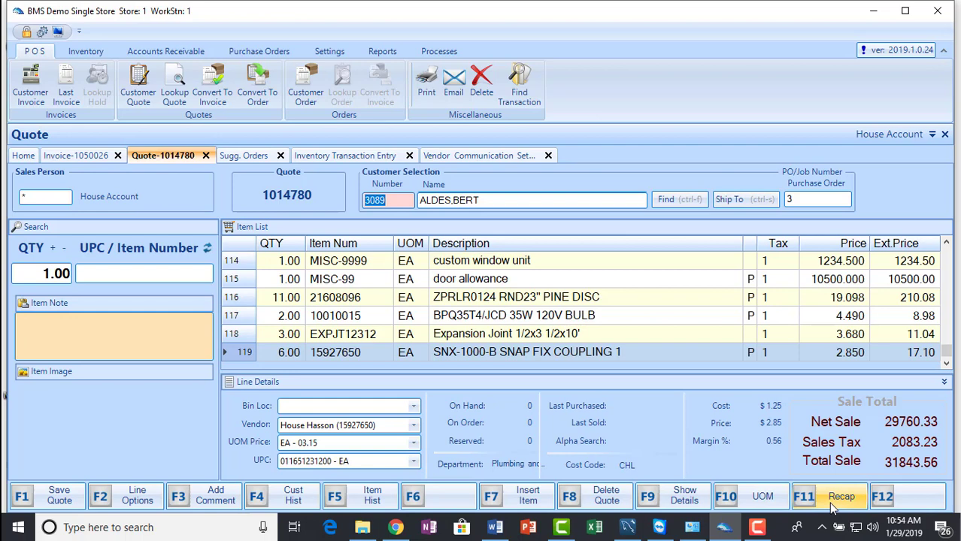
Review the quote's margin recap by department and its email form, leaving without sending.
{"action": "left_click", "coordinate": [835, 502]}
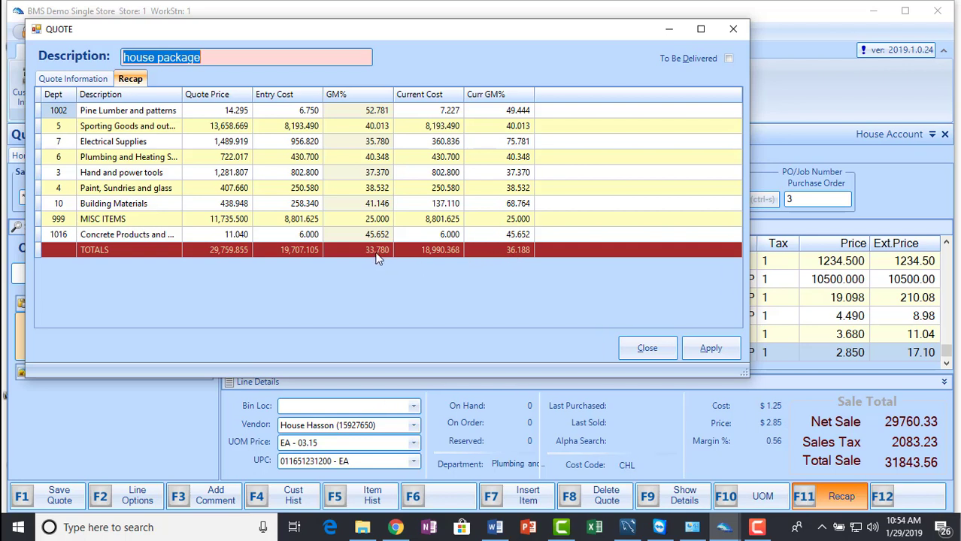
{"action": "left_click", "coordinate": [650, 348]}
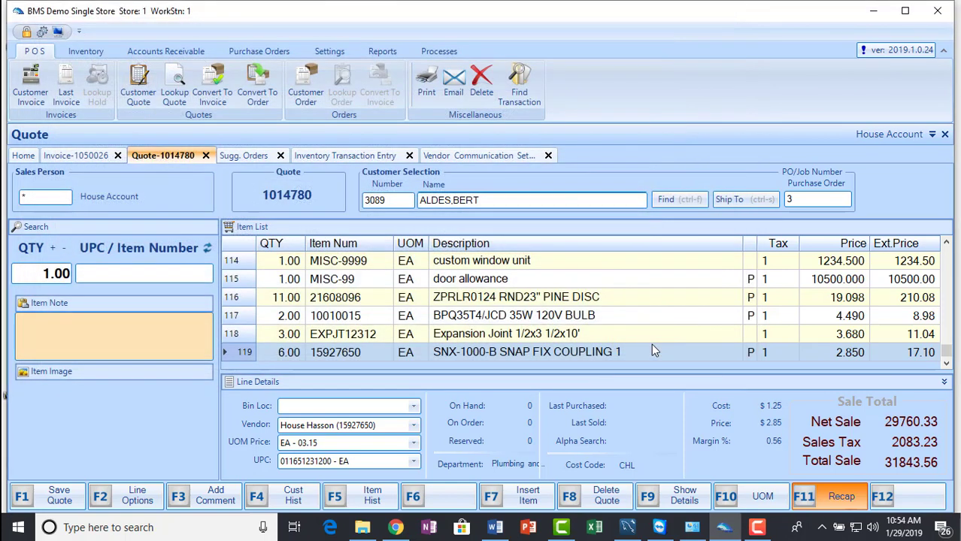
{"action": "left_click", "coordinate": [456, 86]}
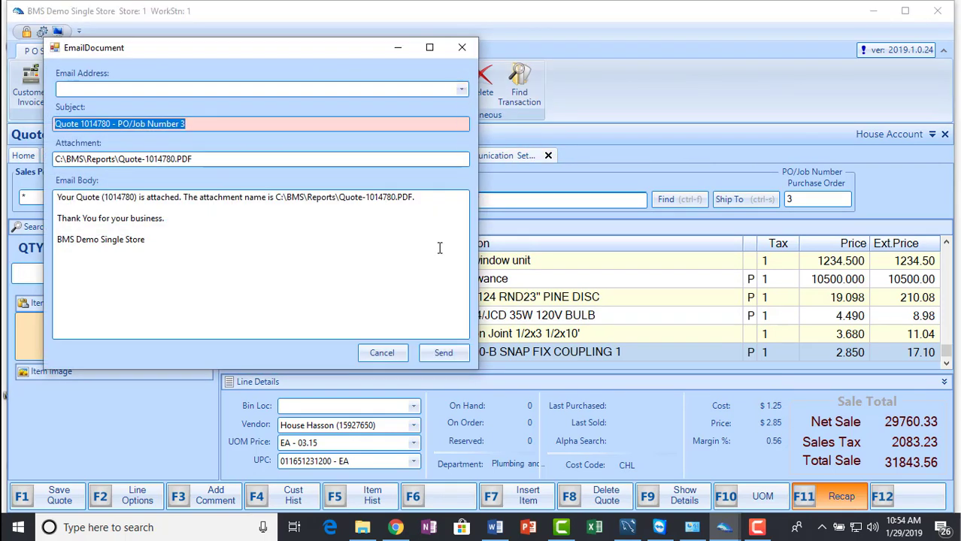
{"action": "left_click", "coordinate": [390, 352]}
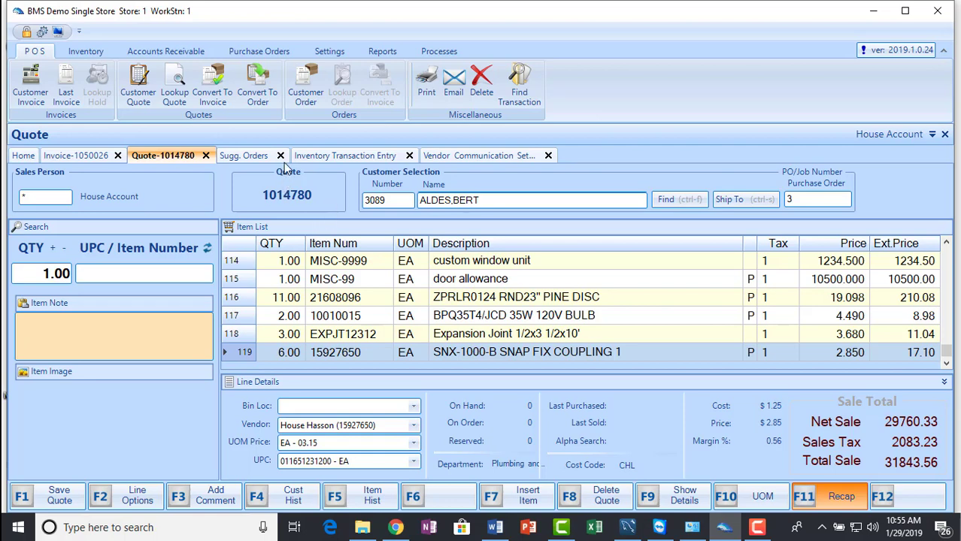
Retrieve the suggested purchase order for vendor Blevins and set the order quantity of Cape Cod metal polish cloth to 3.
{"action": "left_click", "coordinate": [254, 158]}
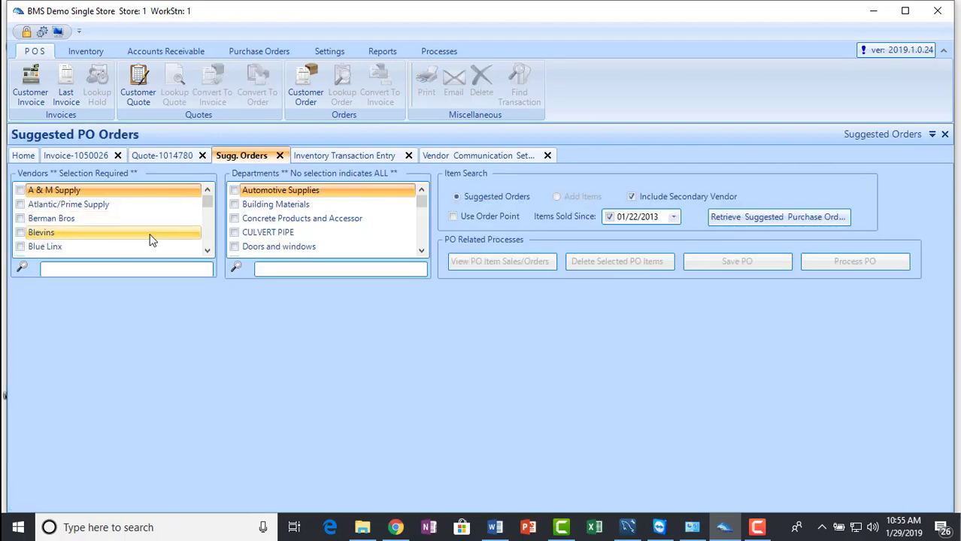
{"action": "left_click", "coordinate": [151, 236]}
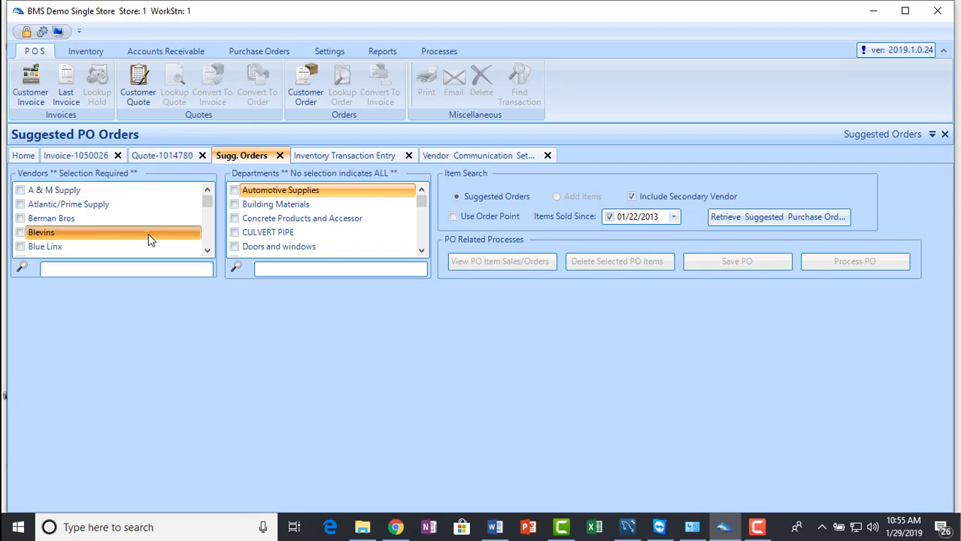
{"action": "left_click", "coordinate": [756, 217]}
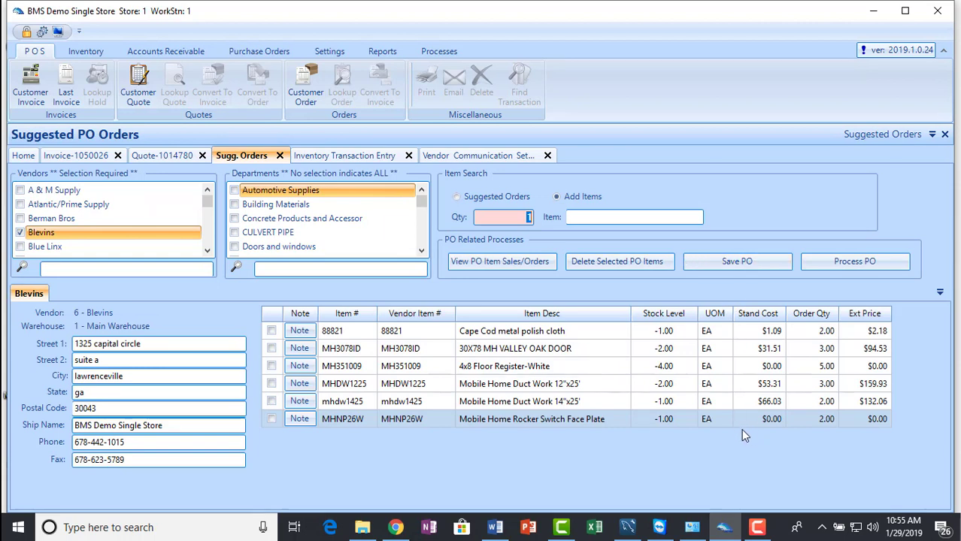
{"action": "left_click", "coordinate": [817, 331]}
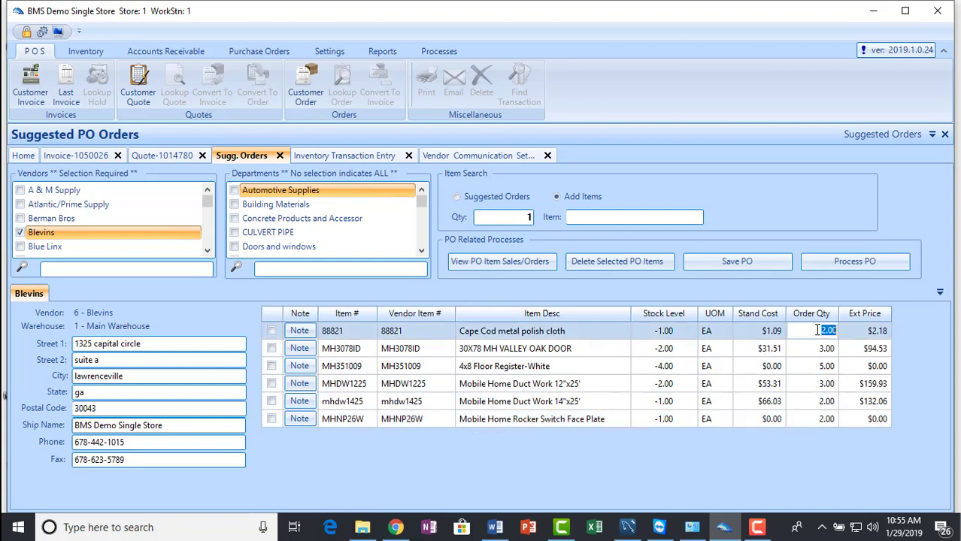
{"action": "type", "text": "3"}
{"action": "key", "text": "Return"}
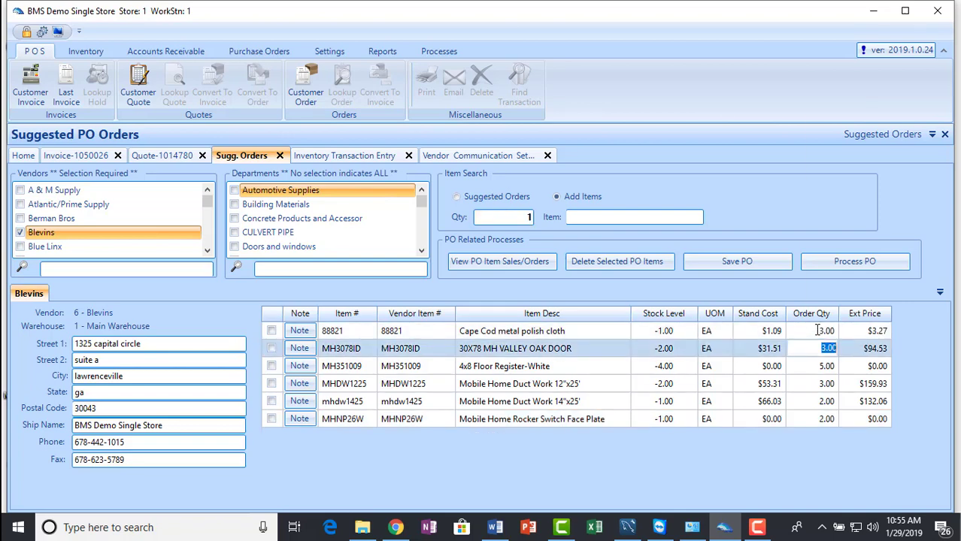
Process the Blevins purchase order and close its generated PDF and notification.
{"action": "left_click", "coordinate": [837, 265]}
{"action": "left_click", "coordinate": [530, 308]}
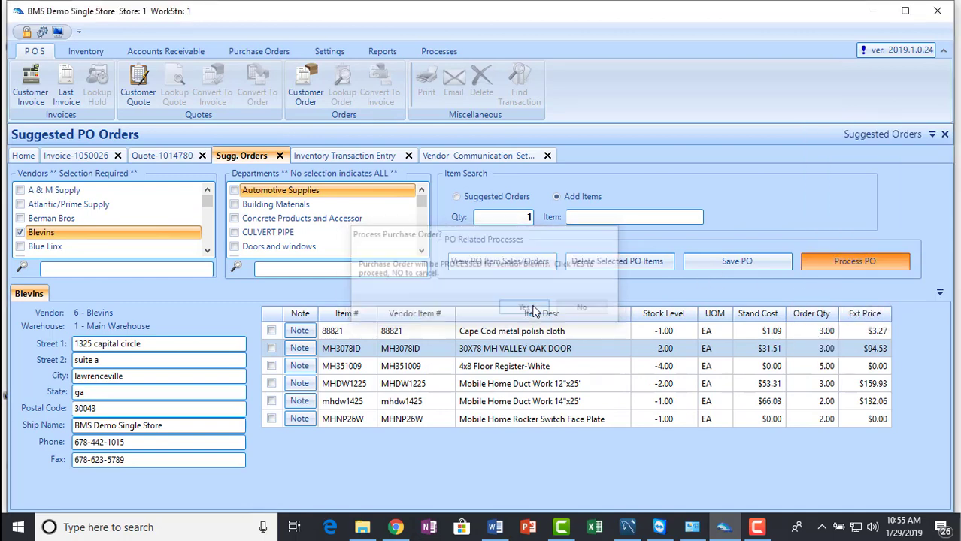
{"action": "left_click", "coordinate": [586, 236]}
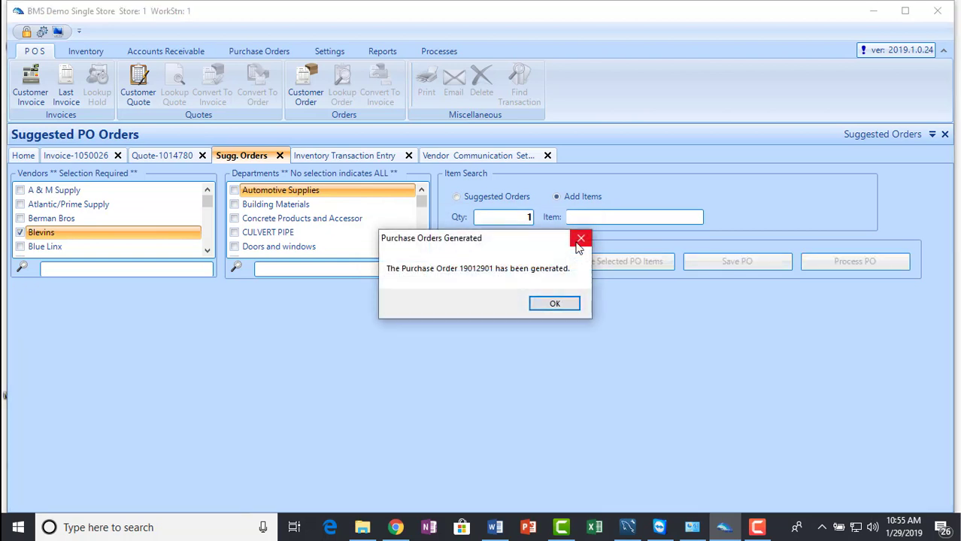
{"action": "left_click", "coordinate": [579, 241]}
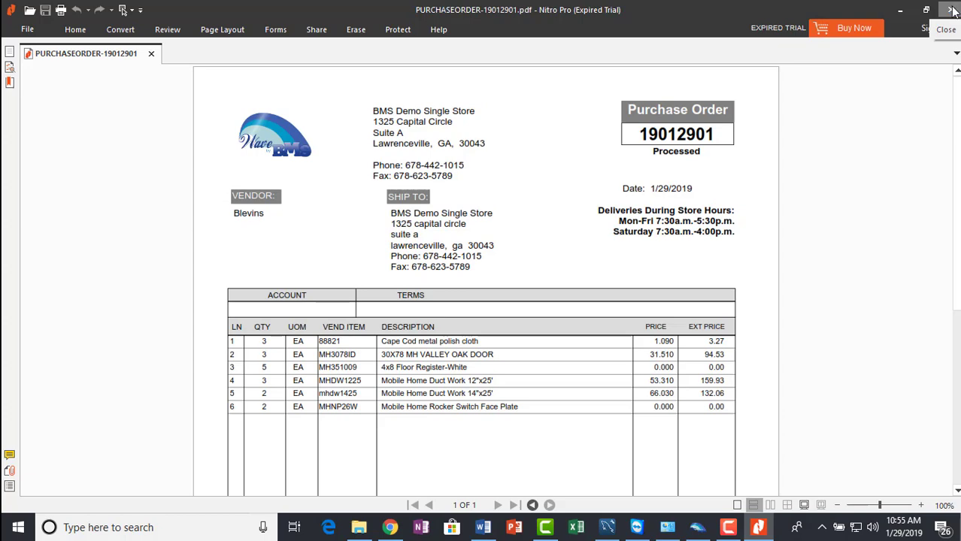
{"action": "left_click", "coordinate": [952, 10]}
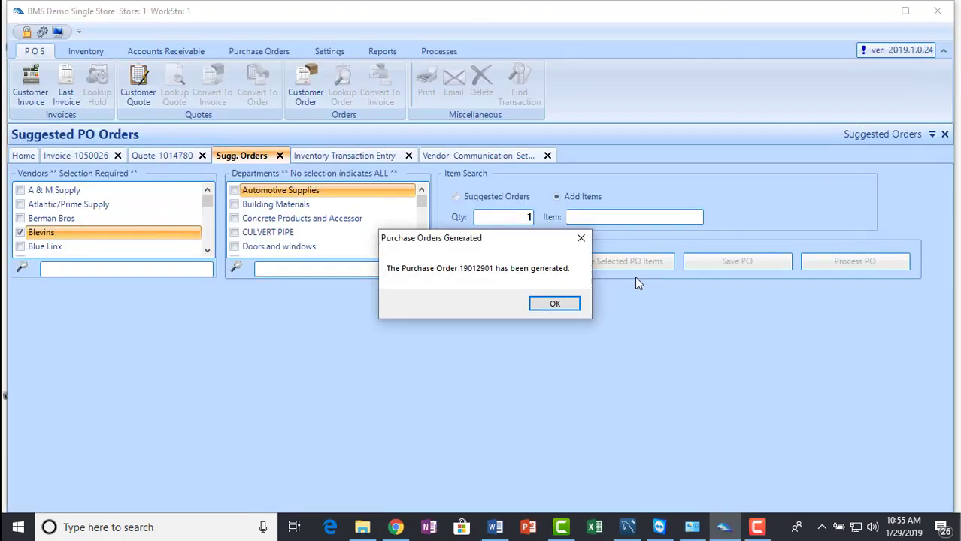
{"action": "left_click", "coordinate": [554, 301]}
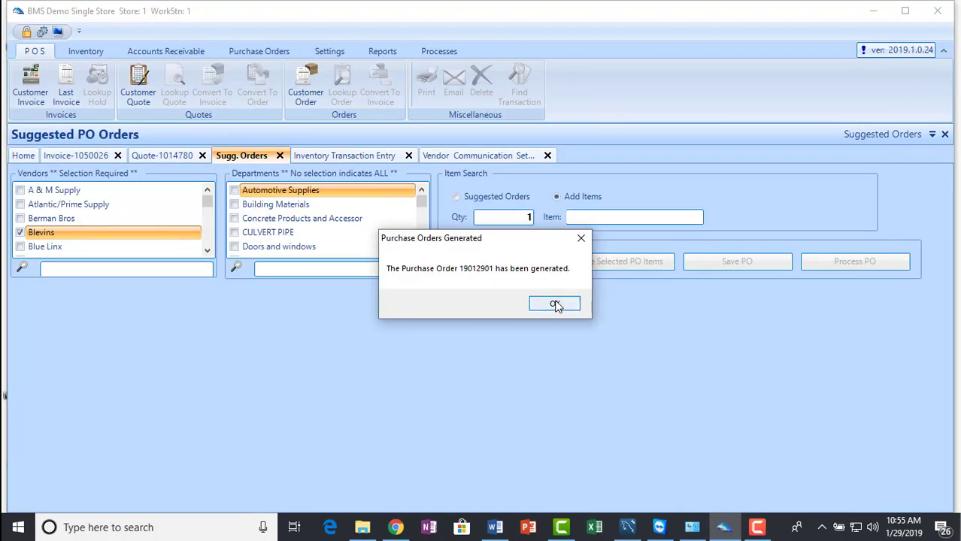
Import January_19_2019_Invoice.inv into the inventory transaction grid using the Invoice Import House Hasson template.
{"action": "left_click", "coordinate": [354, 154]}
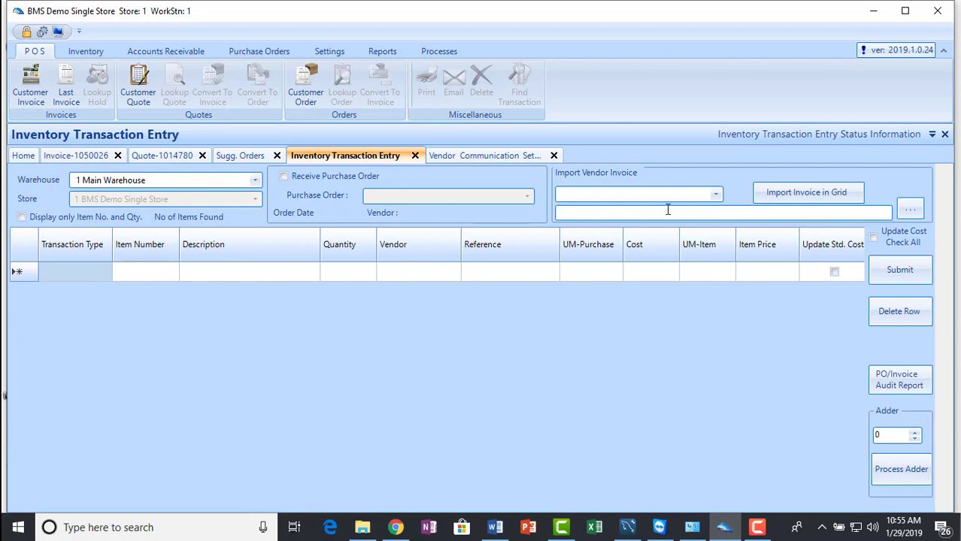
{"action": "left_click", "coordinate": [716, 194]}
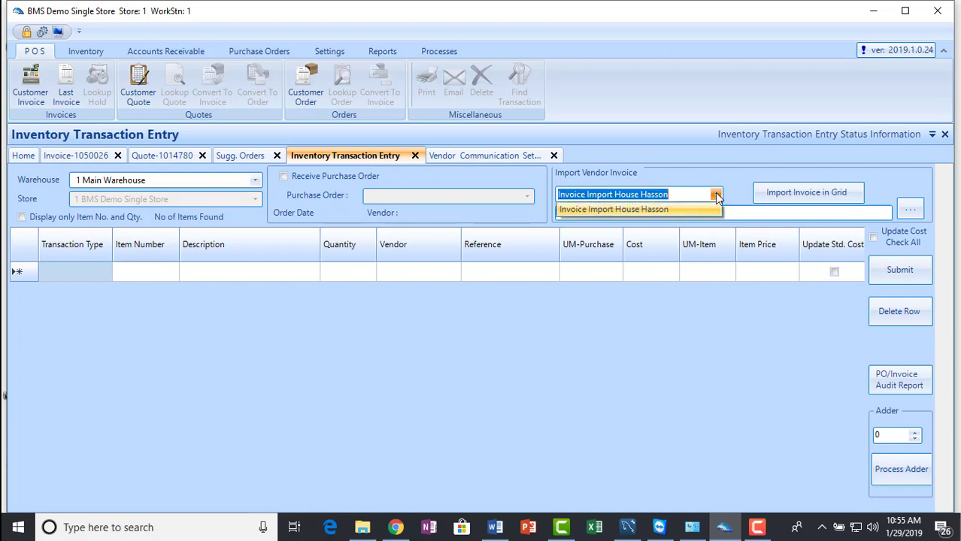
{"action": "left_click", "coordinate": [685, 206]}
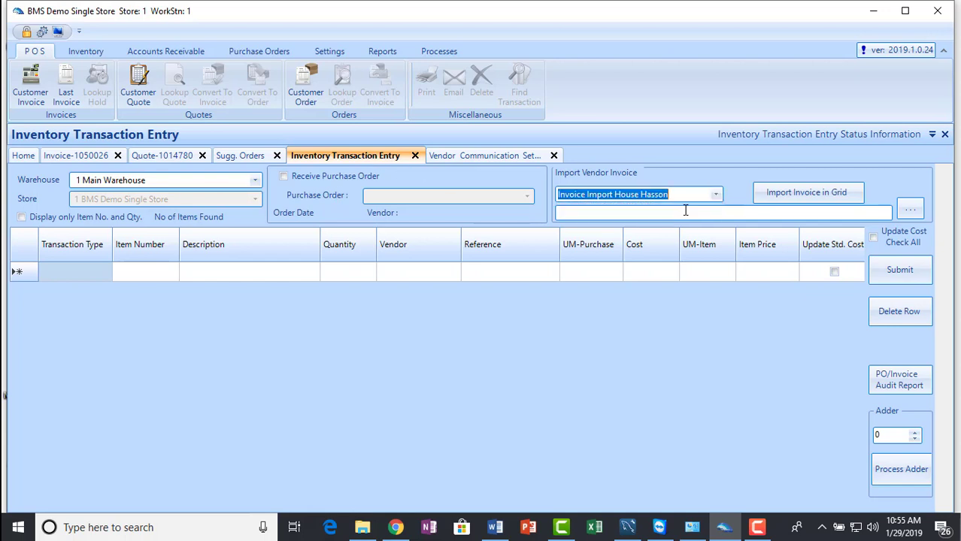
{"action": "left_click", "coordinate": [908, 212]}
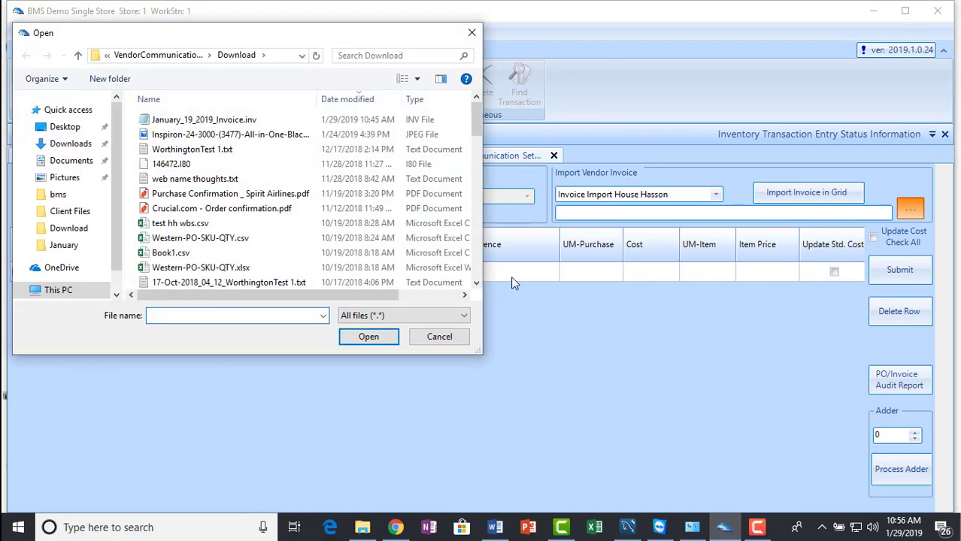
{"action": "left_click", "coordinate": [279, 121]}
{"action": "left_click", "coordinate": [367, 336]}
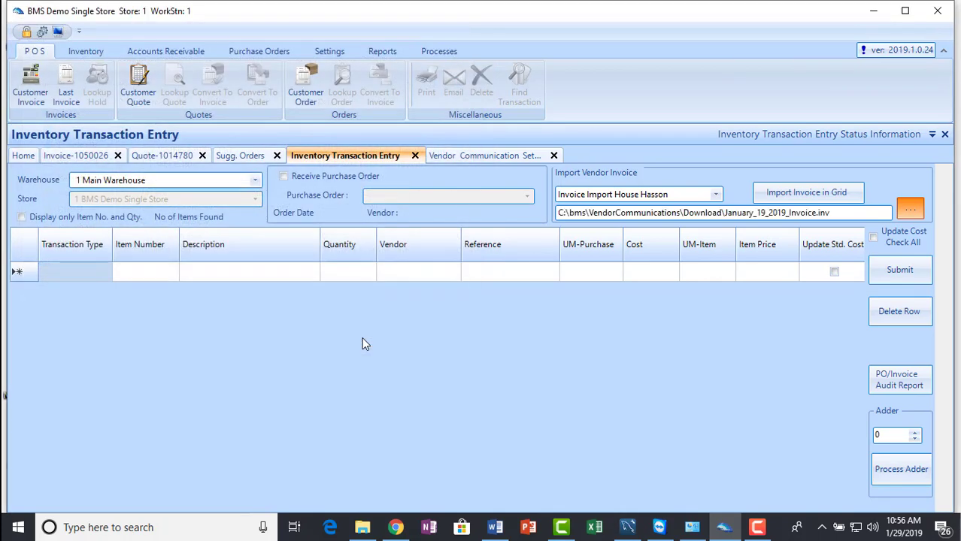
{"action": "left_click", "coordinate": [787, 193]}
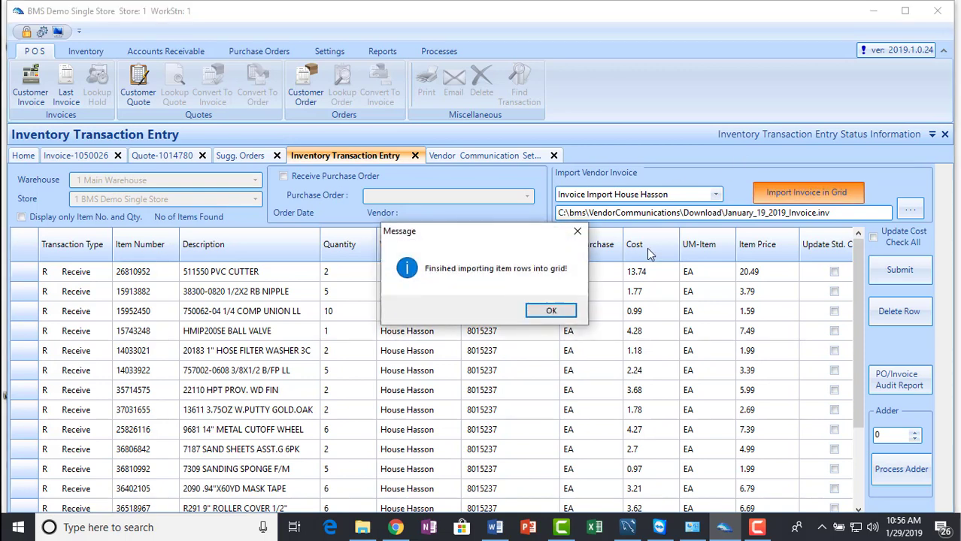
{"action": "left_click", "coordinate": [554, 311]}
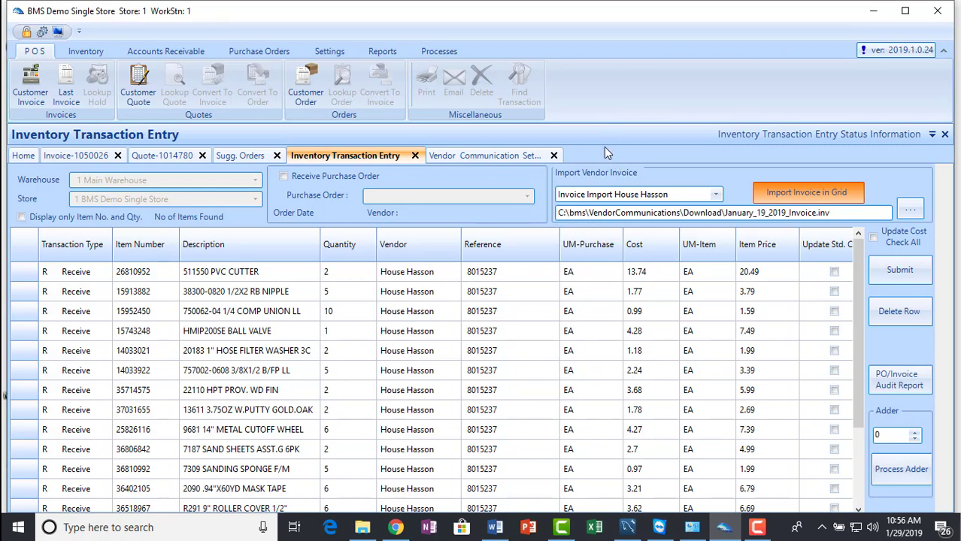
Look over the vendor communication setup's import template, file download and file processing options, and return to inventory transaction entry.
{"action": "left_click", "coordinate": [503, 155]}
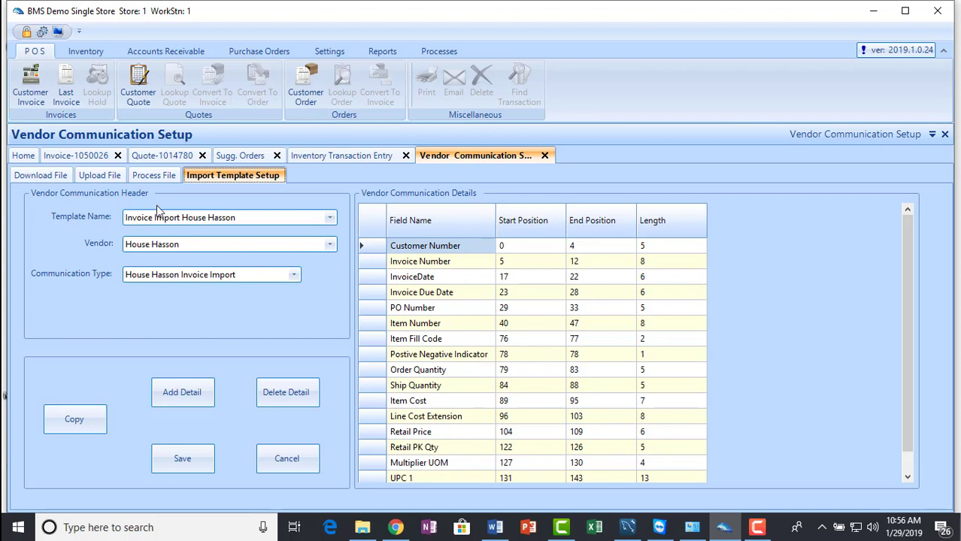
{"action": "left_click", "coordinate": [41, 176]}
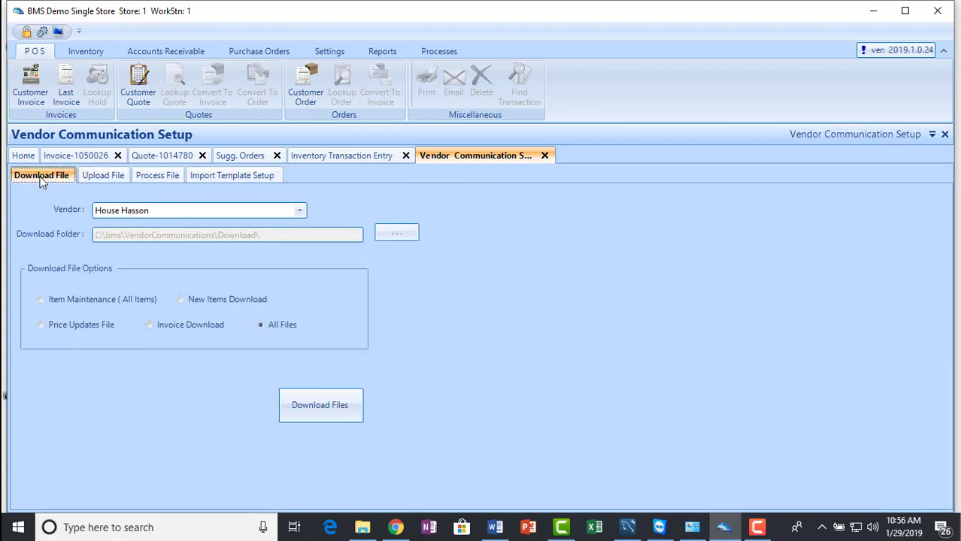
{"action": "left_click", "coordinate": [155, 176]}
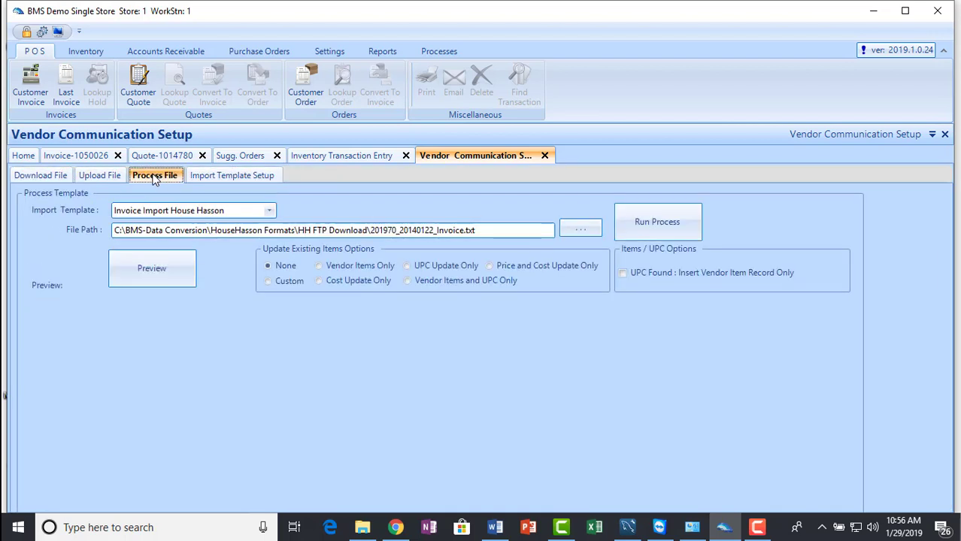
{"action": "left_click", "coordinate": [361, 156]}
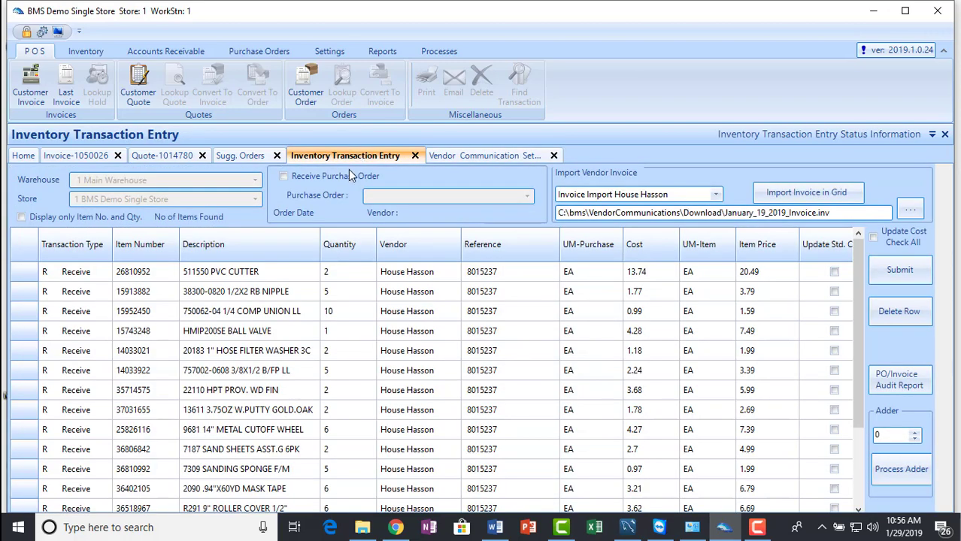